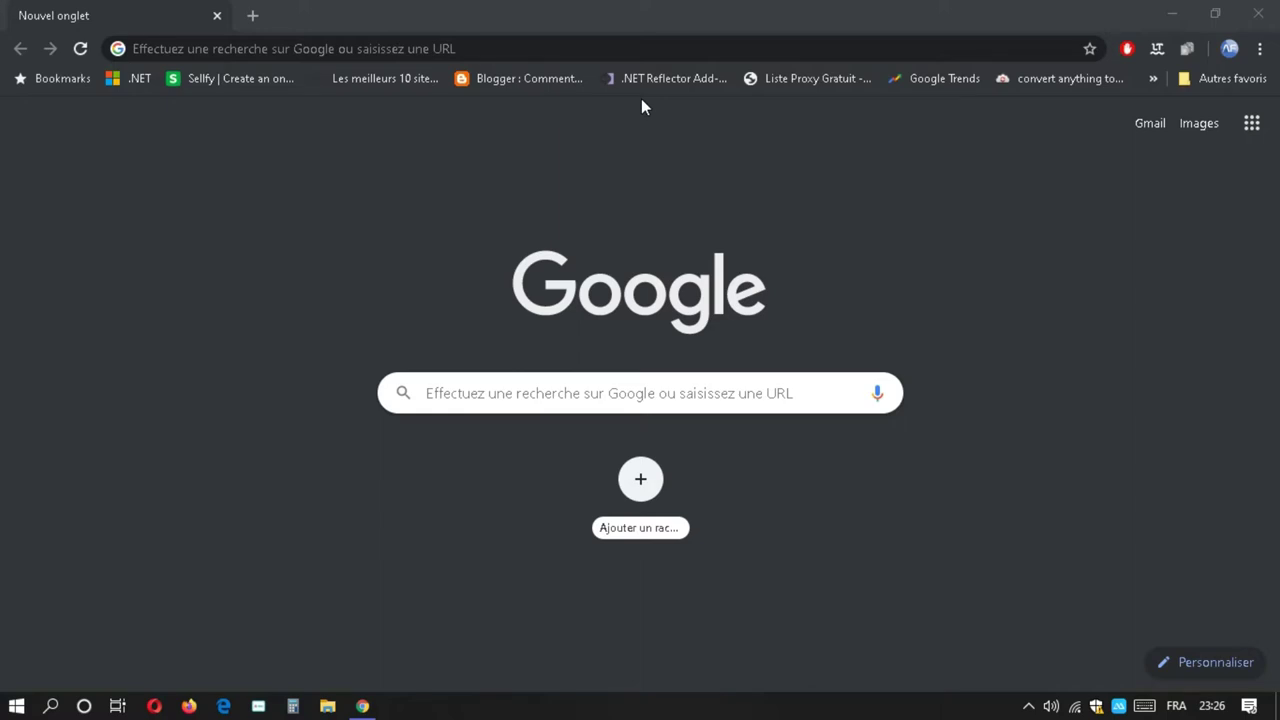
{"action": "left_click", "coordinate": [560, 44]}
{"action": "type", "text": "https://docs.google.com/"}
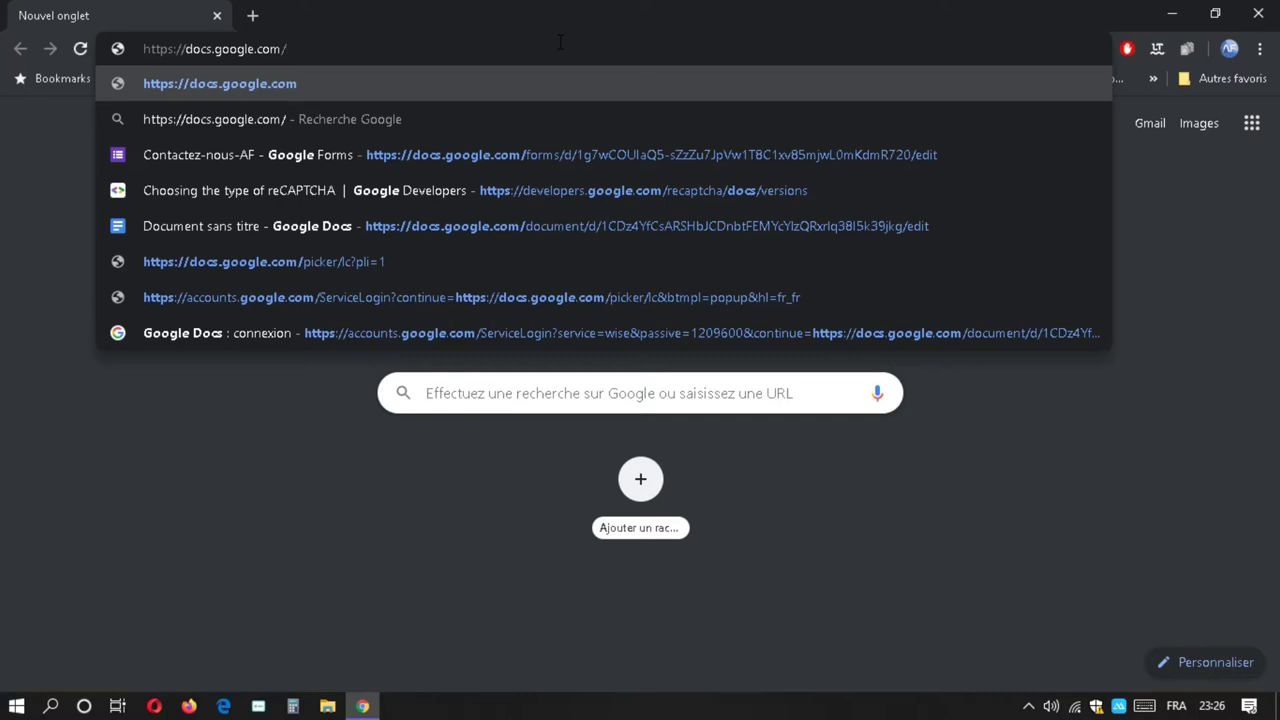
{"action": "key", "text": "Return"}
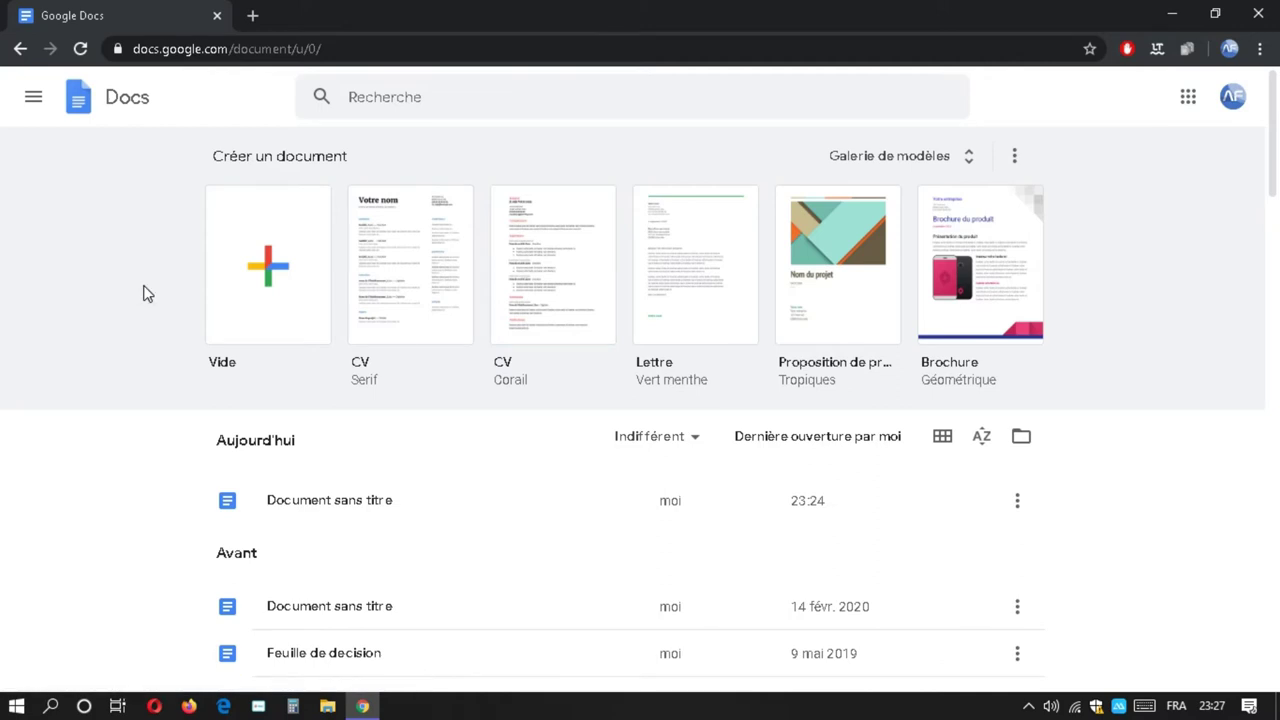
Step: Create a new document from the 'Vide' blank template
{"action": "left_click", "coordinate": [266, 255]}
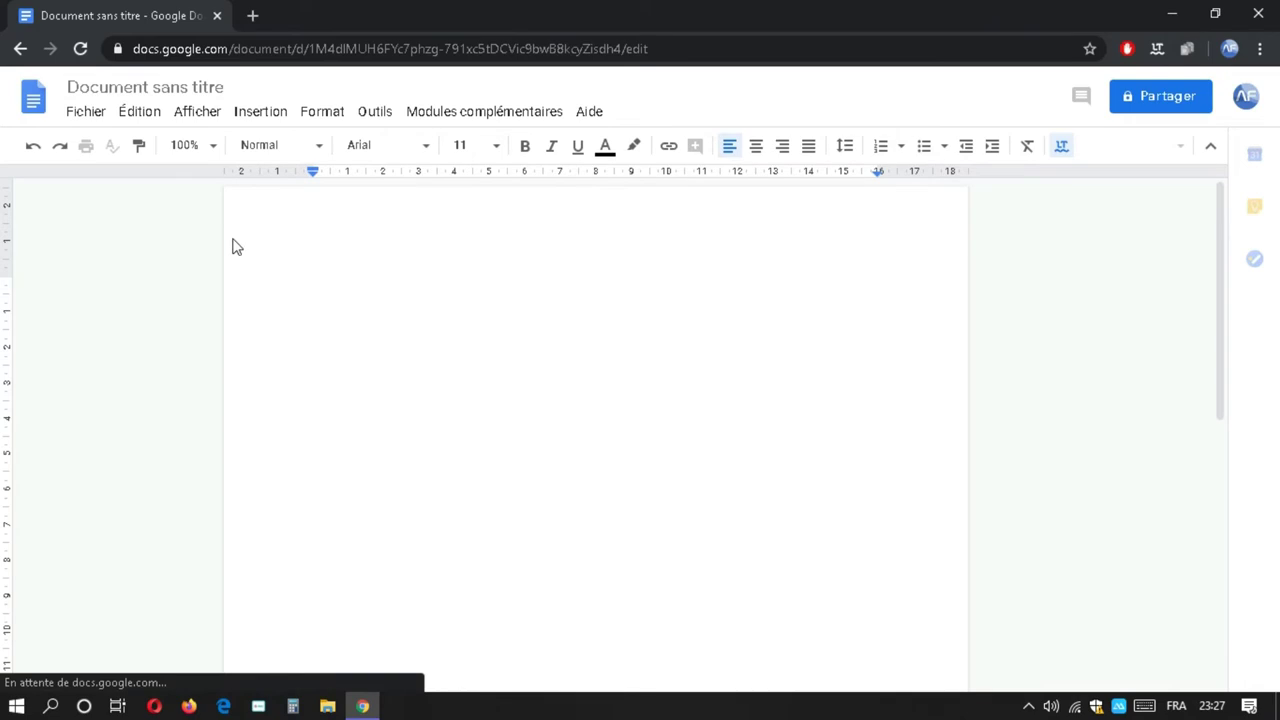
Step: Turn on 'Saisie vocale' from the Outils menu for French dictation
{"action": "left_click", "coordinate": [378, 112]}
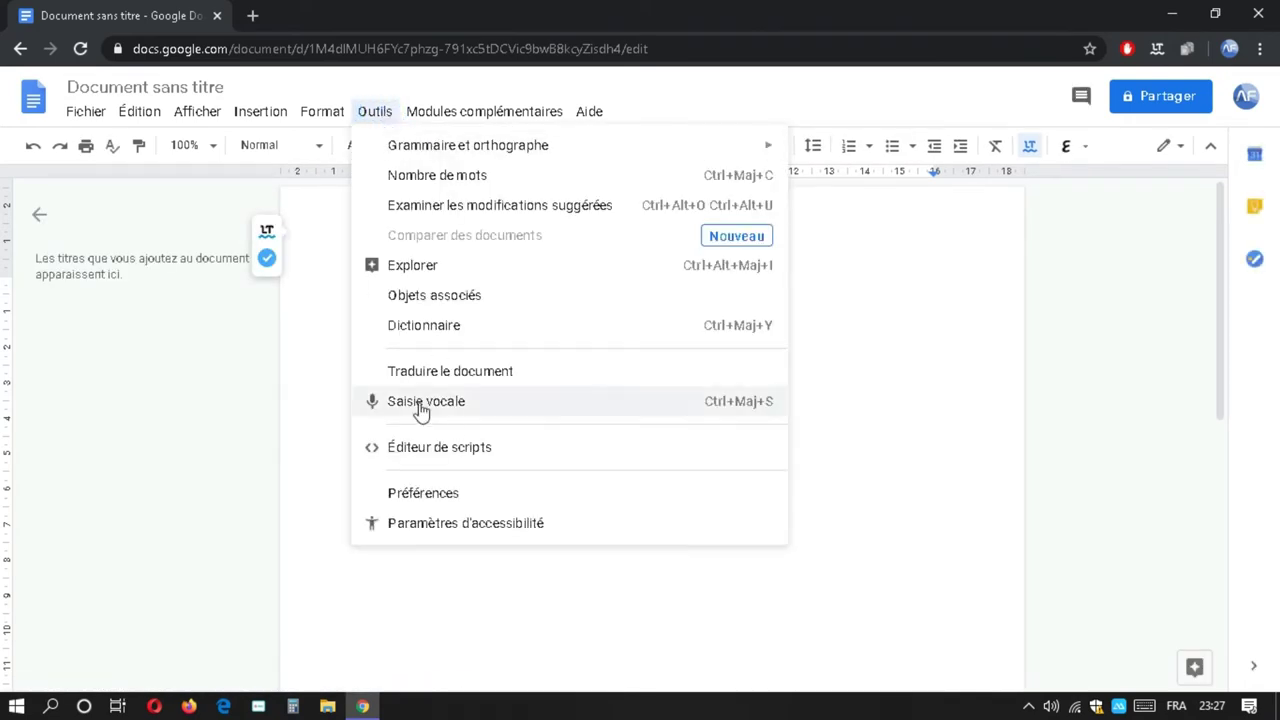
{"action": "left_click", "coordinate": [422, 405]}
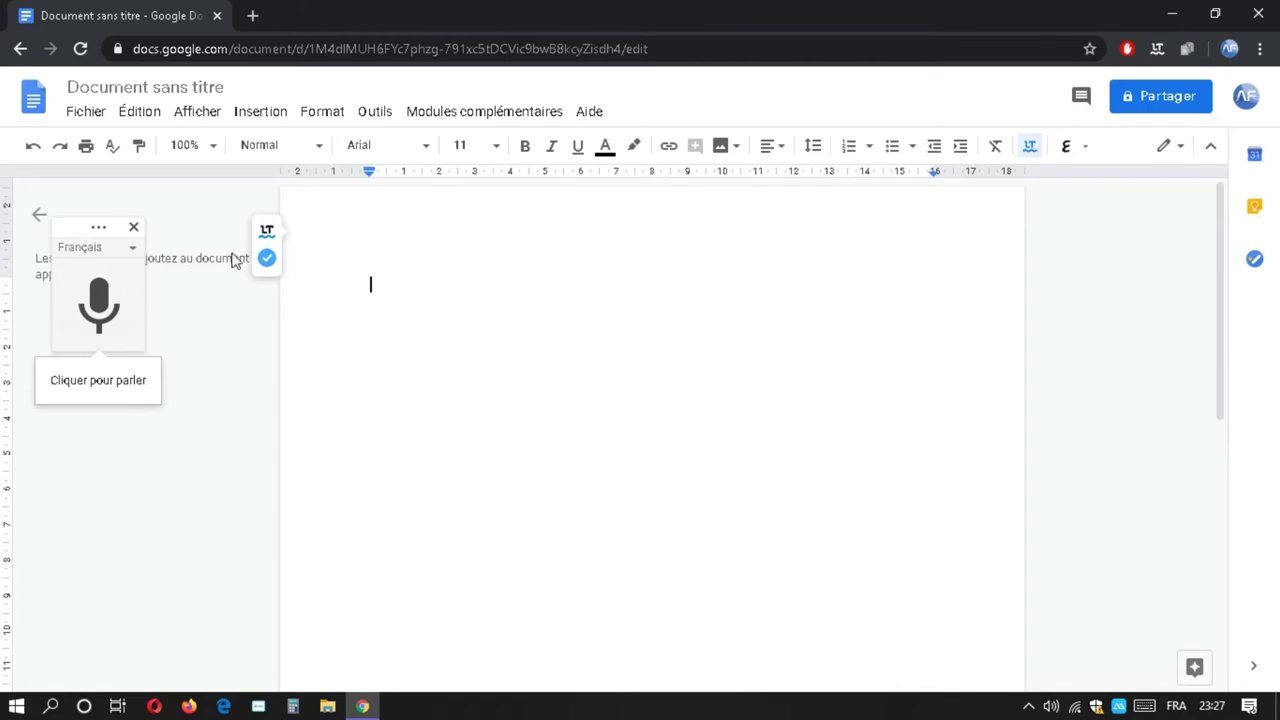
{"action": "mouse_move", "coordinate": [266, 229]}
Step: Dictate the French paragraph from 'Voilà salut à toutes et à tous' to '…sur le bouton', then stop the microphone
{"action": "left_click", "coordinate": [111, 304]}
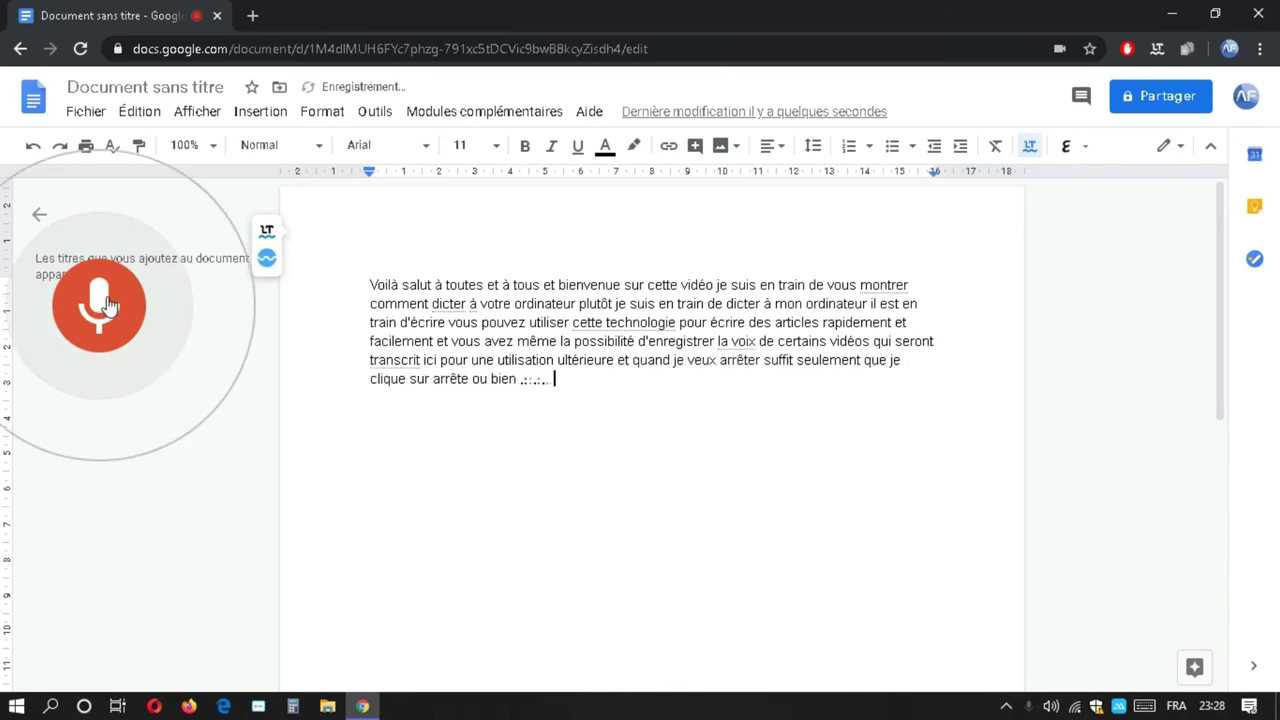
{"action": "left_click", "coordinate": [110, 305]}
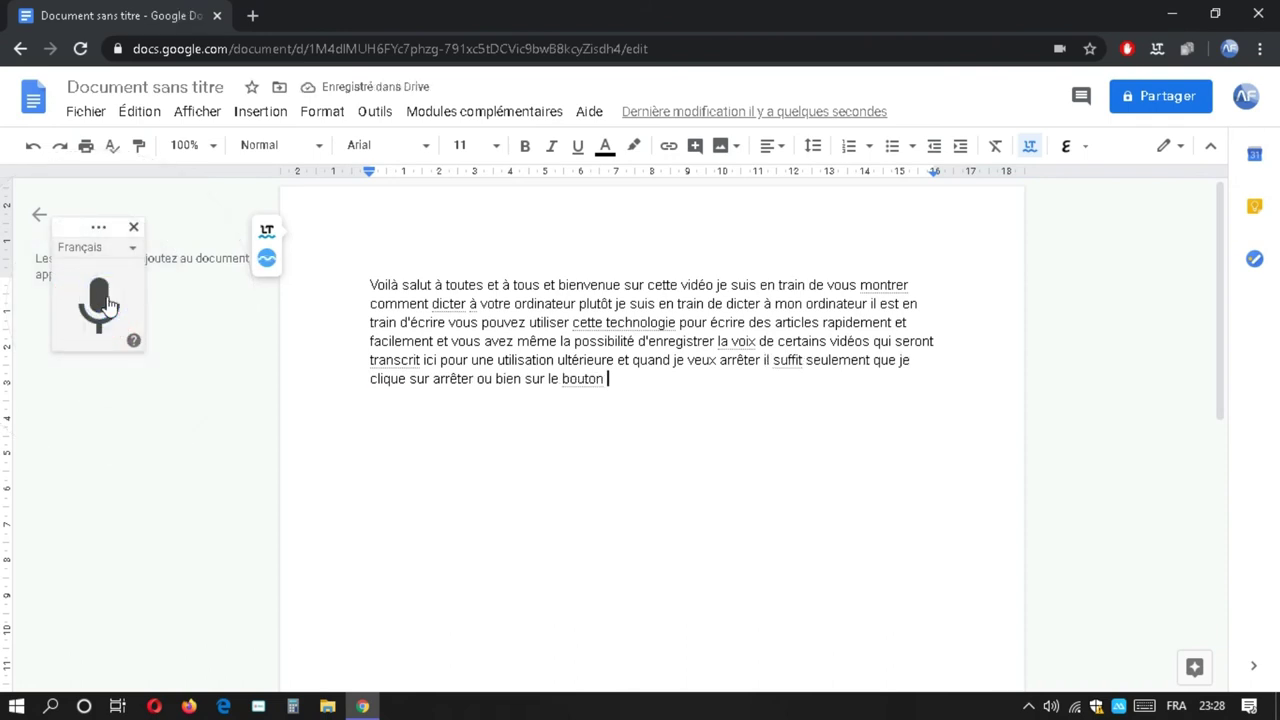